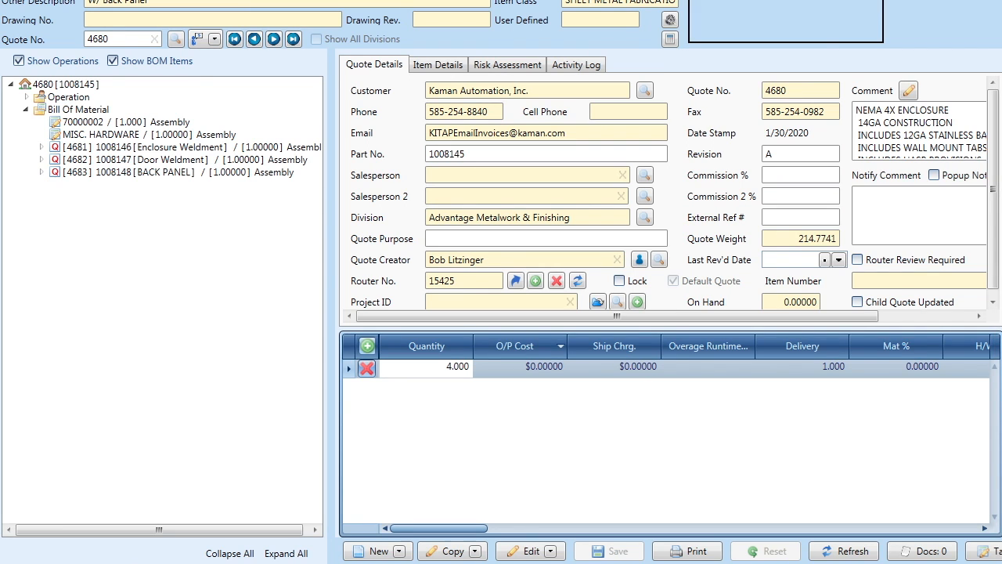
# In the Part Number Supermarket.xls workbook, describe part numbers 1008474 to 1008477 as Enclosure assy, Weldment, Door and Back Panel.
pyautogui.hotkey('alt', 'Tab')
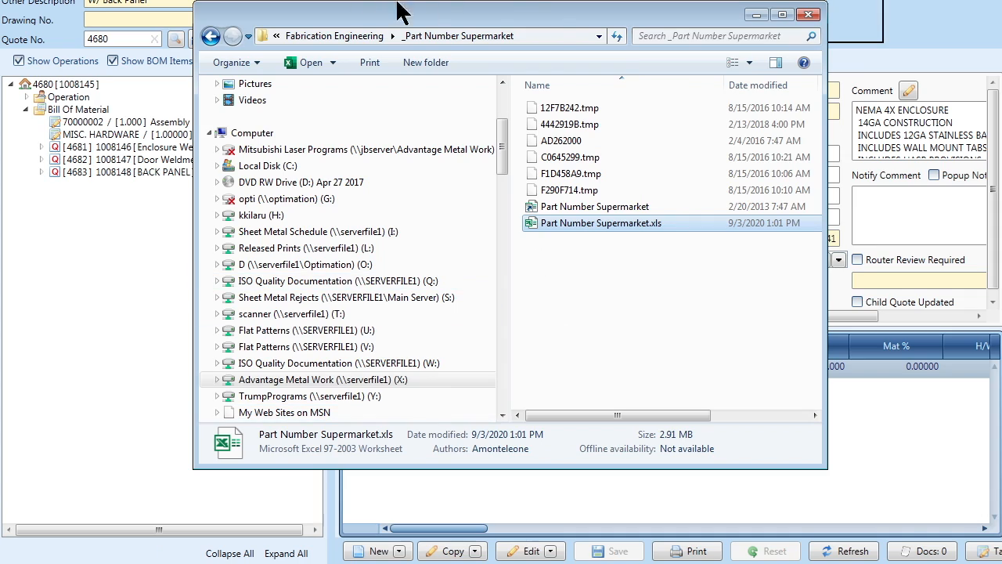
pyautogui.click(559, 36)
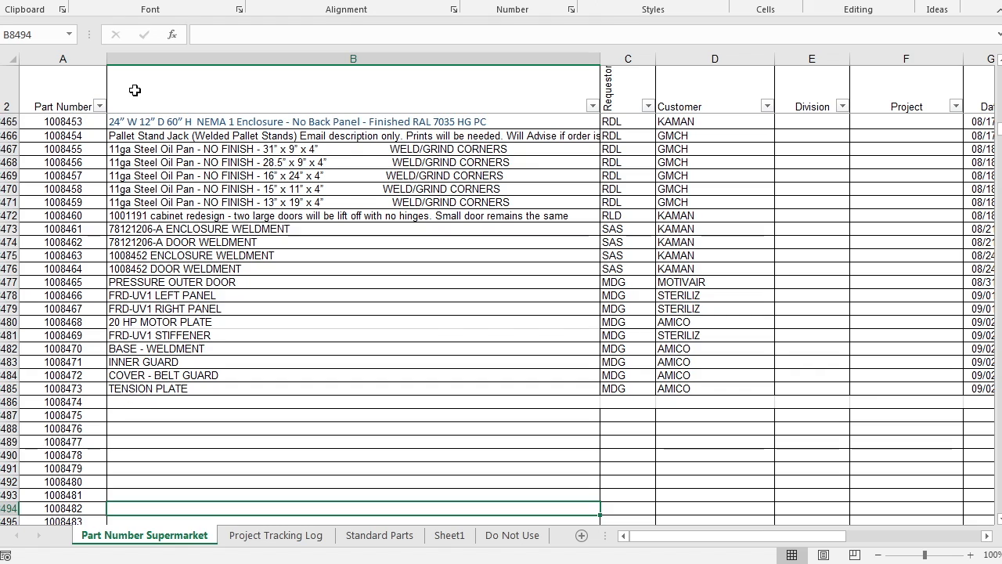
pyautogui.click(119, 403)
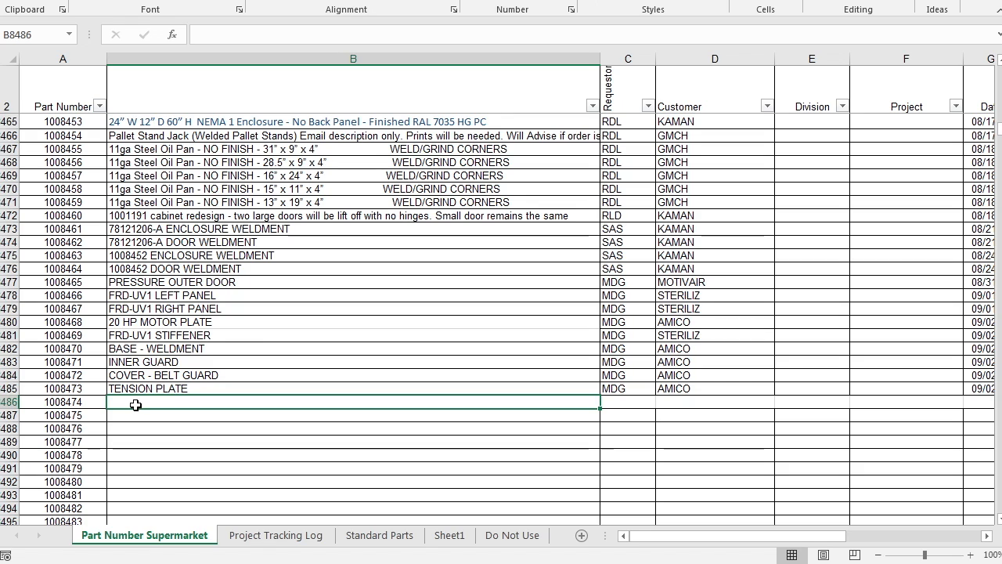
pyautogui.write('Enclosure assy')
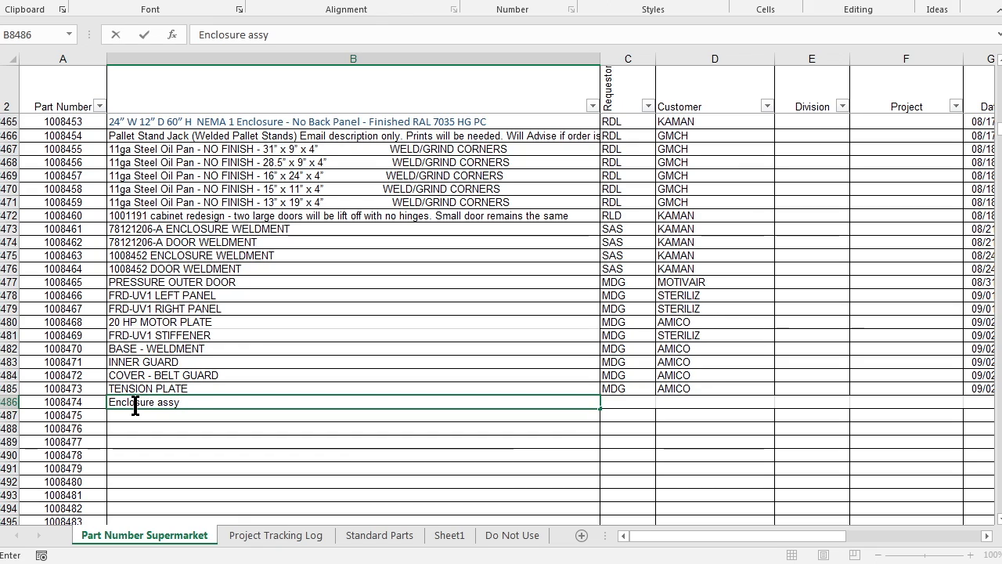
pyautogui.press('Return')
pyautogui.write('Weldment')
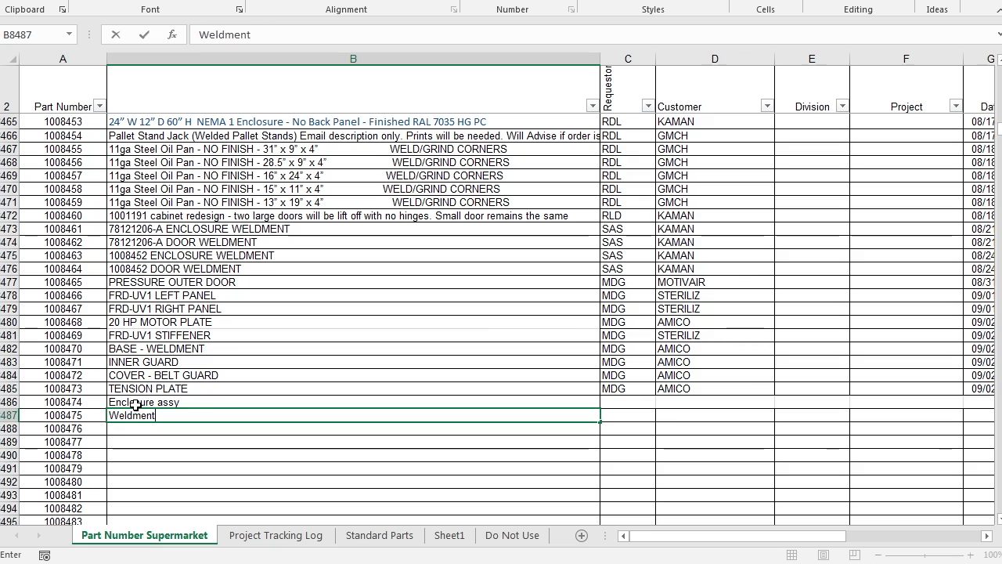
pyautogui.press('Return')
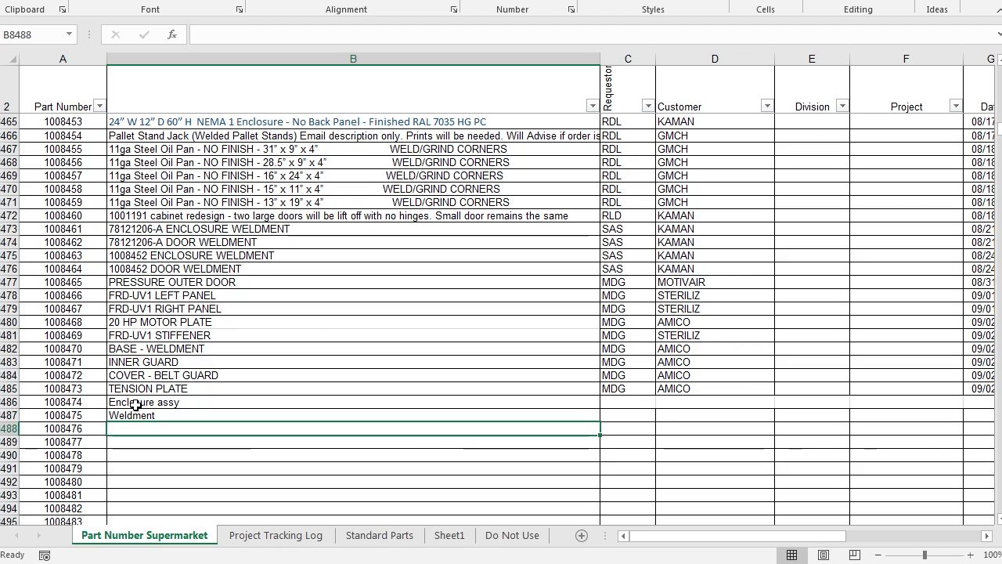
pyautogui.write('Door')
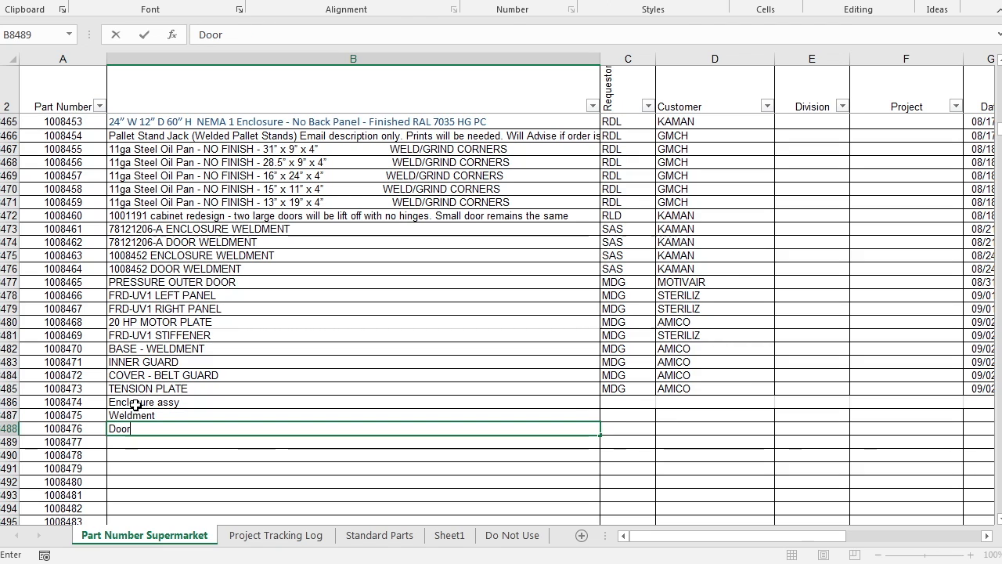
pyautogui.press('Return')
pyautogui.write('Back Panel')
# Enter KK as requestor for part numbers 1008474 to 1008477 and look over the remaining columns.
pyautogui.press('Tab')
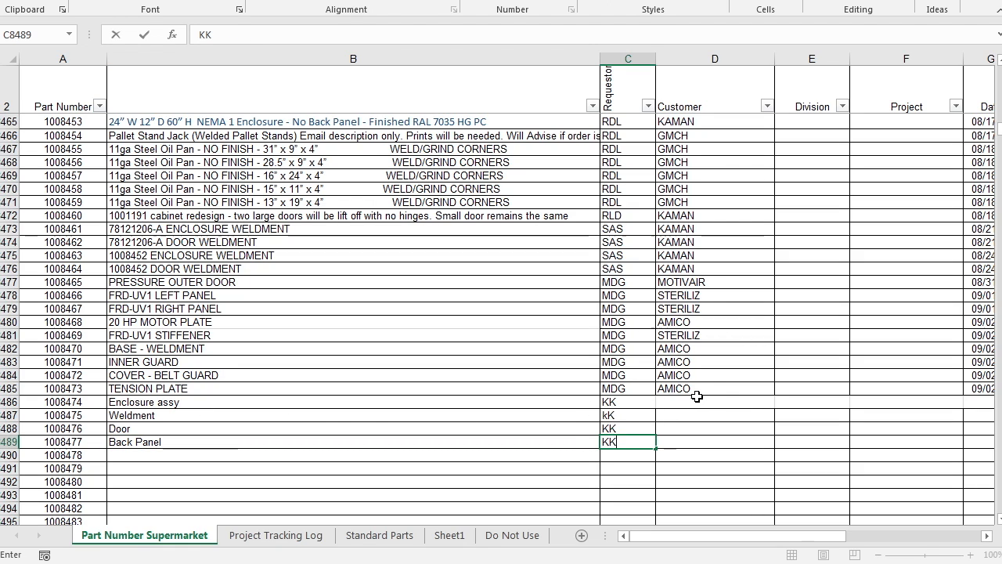
pyautogui.click(697, 397)
pyautogui.click(921, 542)
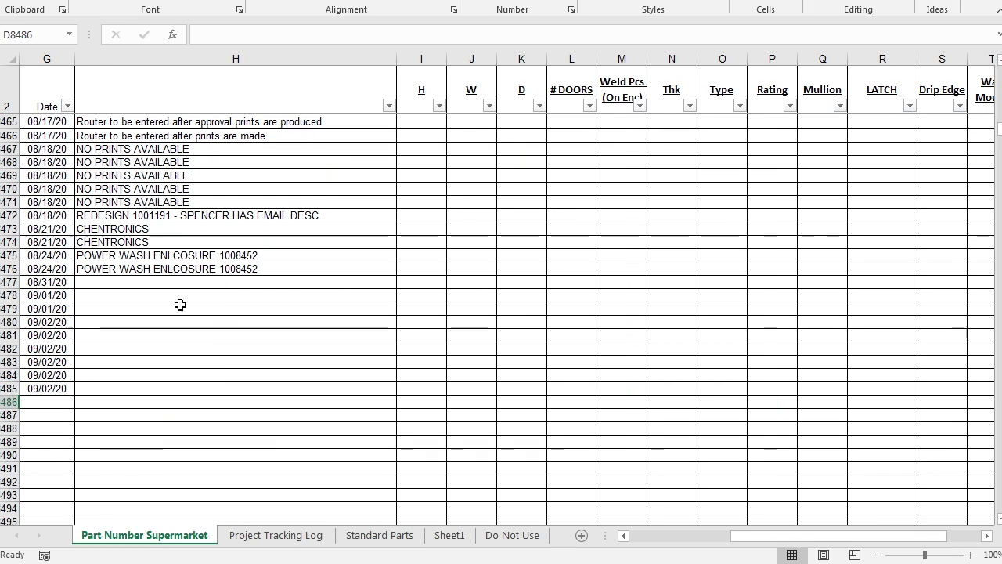
pyautogui.click(653, 539)
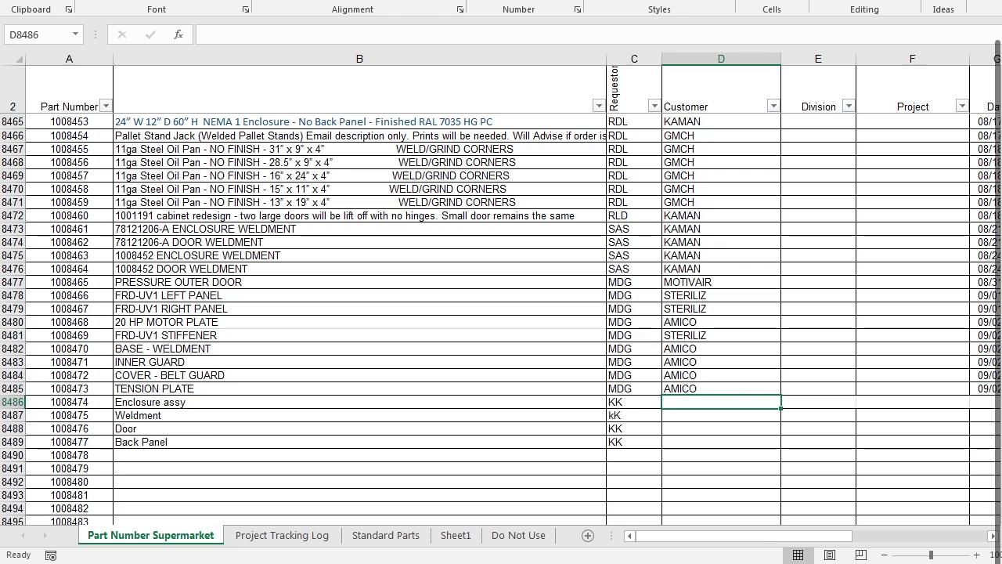
# Switch back to the ERP's quote 4680 and start copying it with the Copy Quote Only option.
pyautogui.click(166, 557)
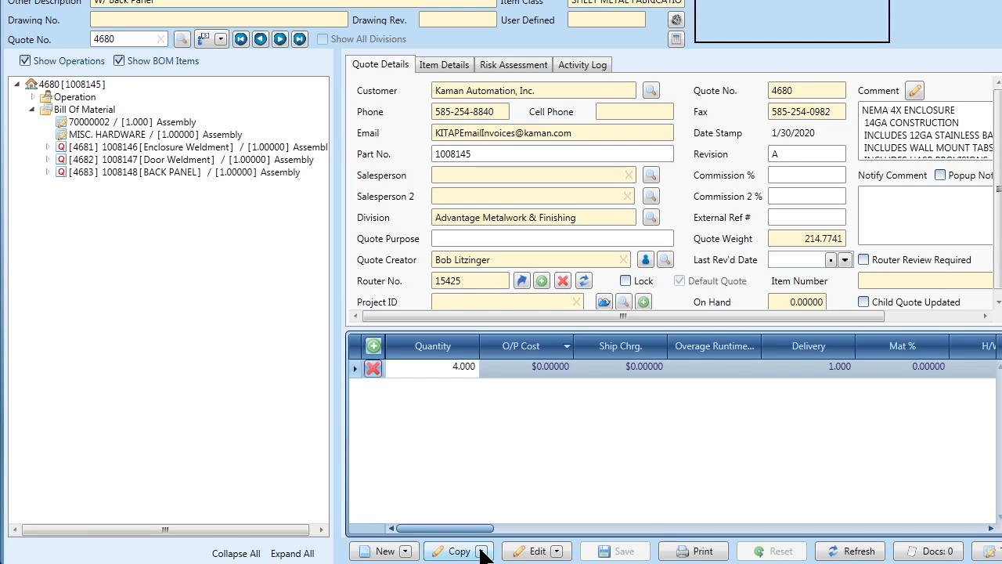
pyautogui.click(482, 551)
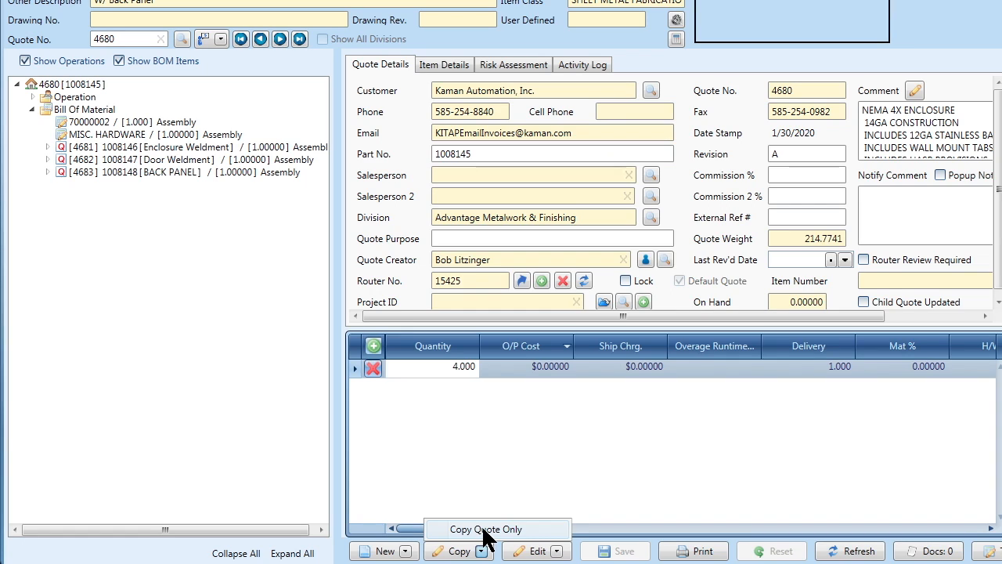
pyautogui.click(485, 529)
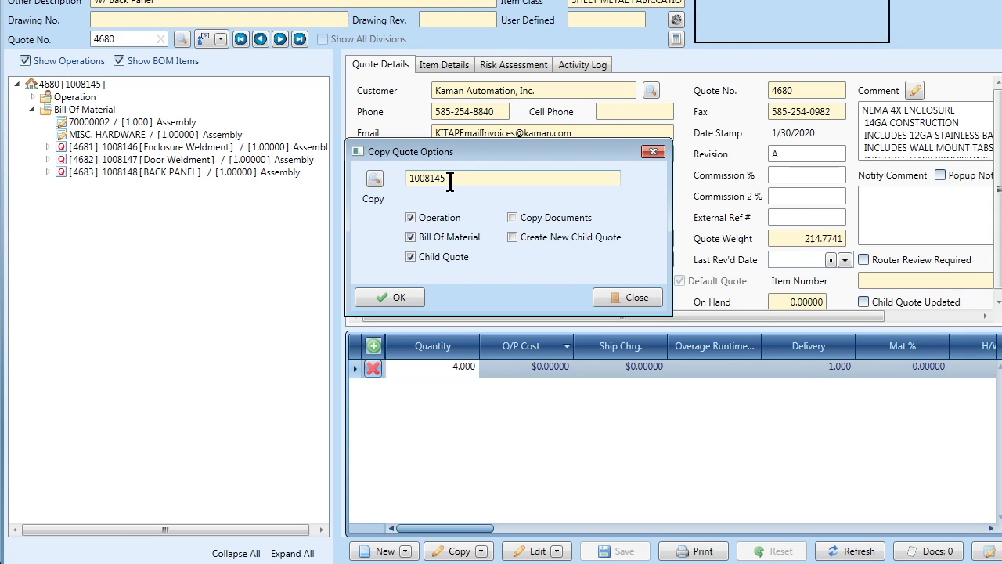
# Start a new item as the copy's target, with part number 1008474 and description Enclosure Assembly.
pyautogui.click(375, 179)
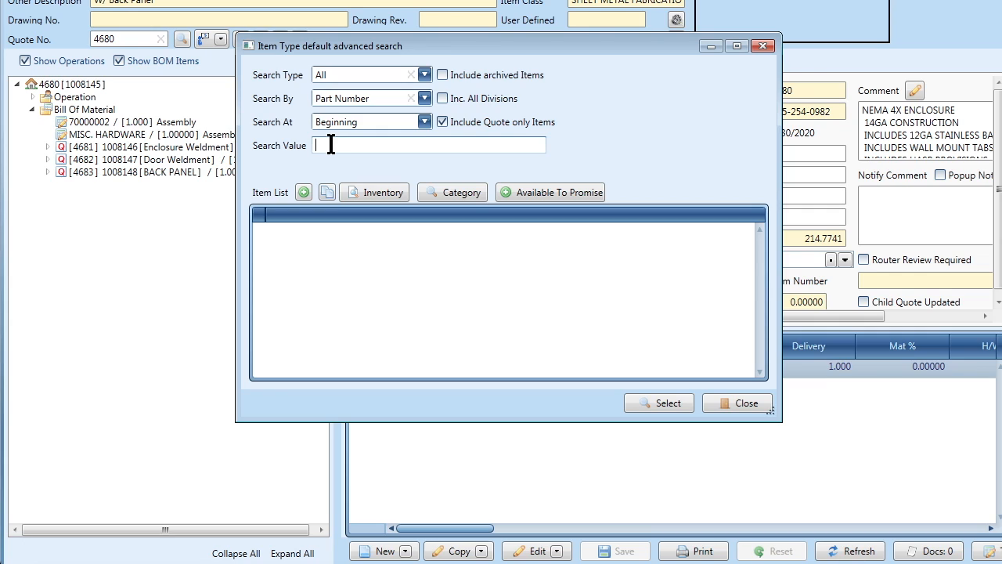
pyautogui.click(303, 193)
pyautogui.write('1008474')
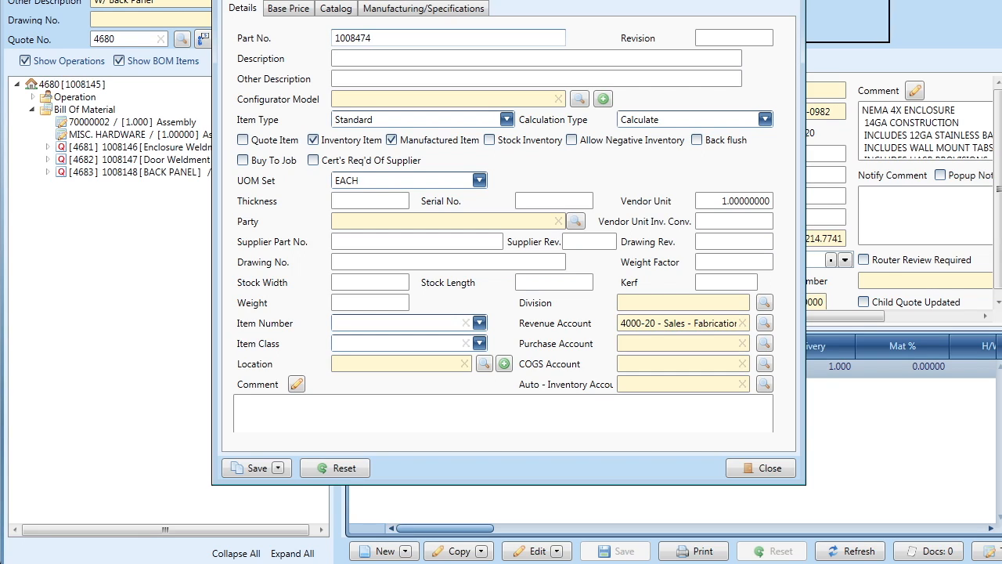
pyautogui.click(354, 57)
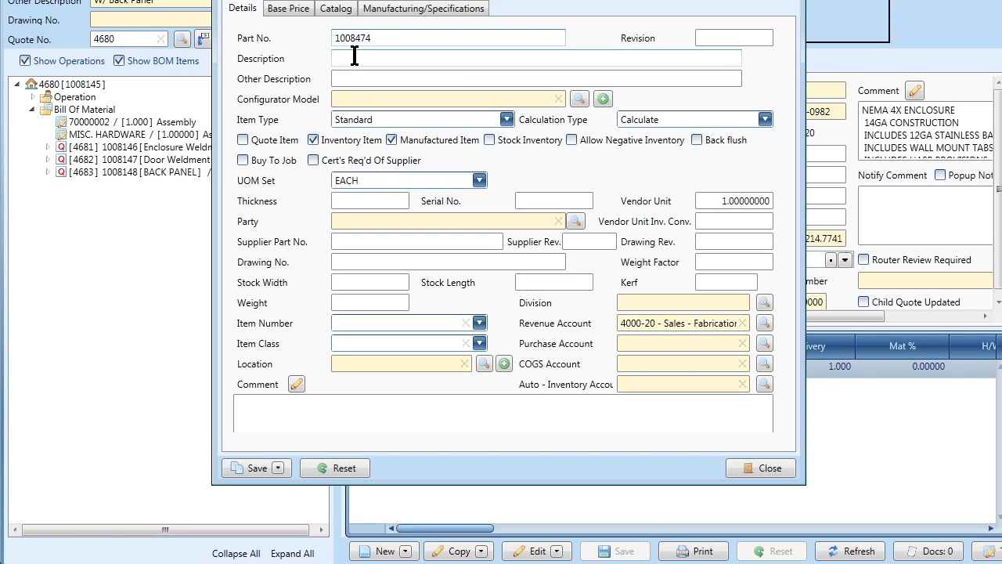
pyautogui.write('Enclo')
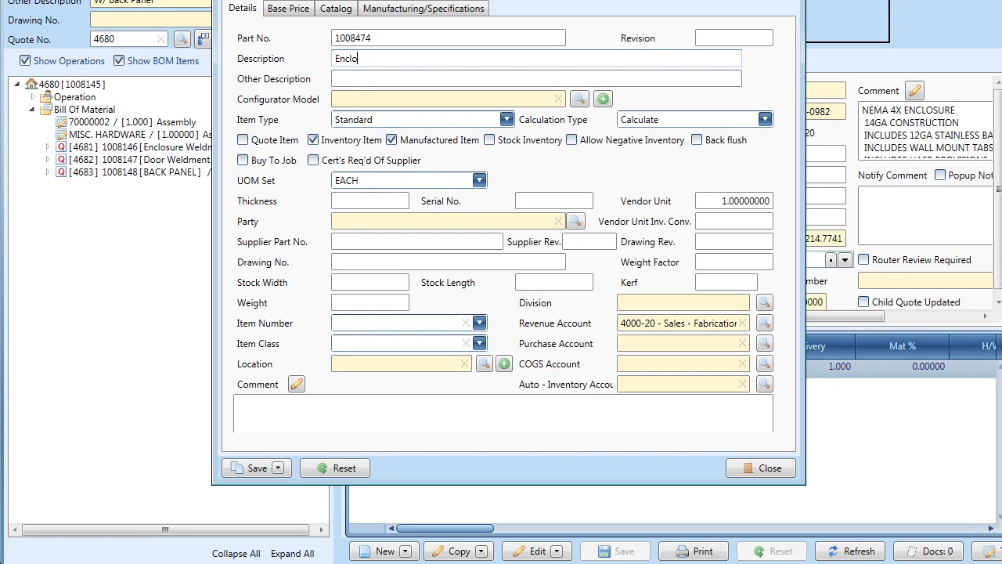
pyautogui.write('sure Assembly')
pyautogui.press('Tab')
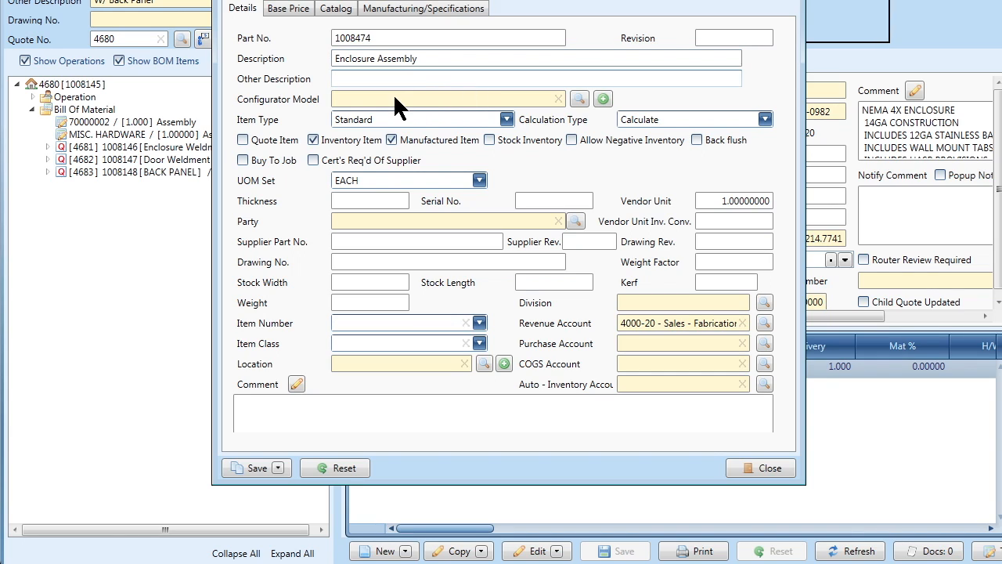
# Search customers starting with "ka" and set the new item's party to Kaman Automation, Inc., short name KAMAN.
pyautogui.click(575, 223)
pyautogui.click(411, 145)
pyautogui.write('ka')
pyautogui.press('Return')
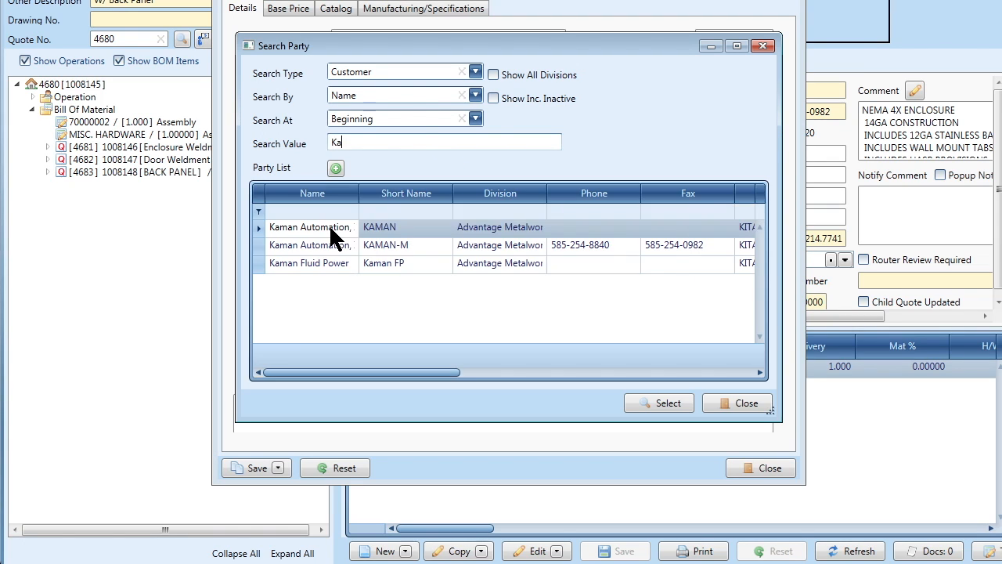
pyautogui.doubleClick(330, 227)
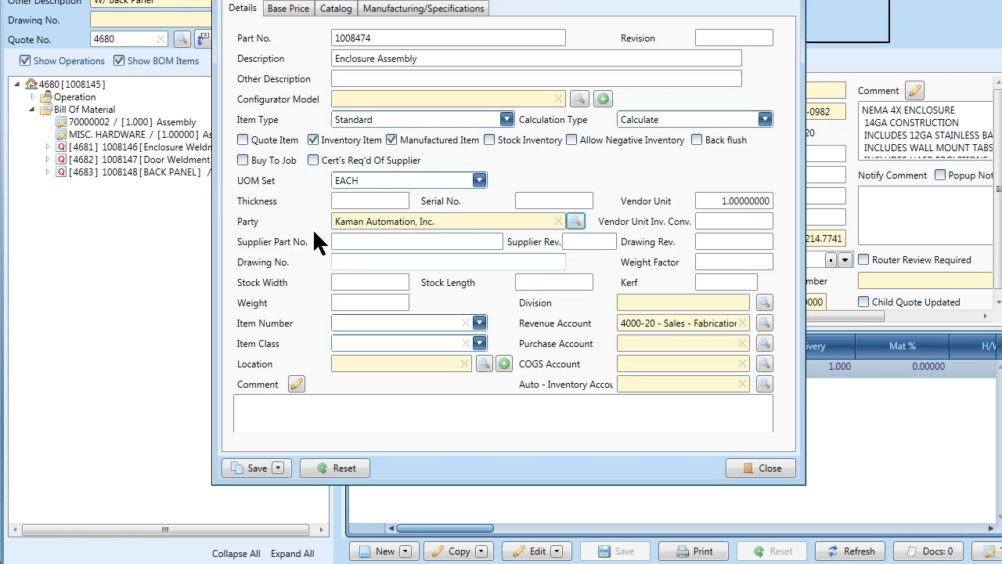
# Set the item class to SHEET METAL FABRICATION and the division to Advantage Metalwork & Finishing.
pyautogui.click(479, 343)
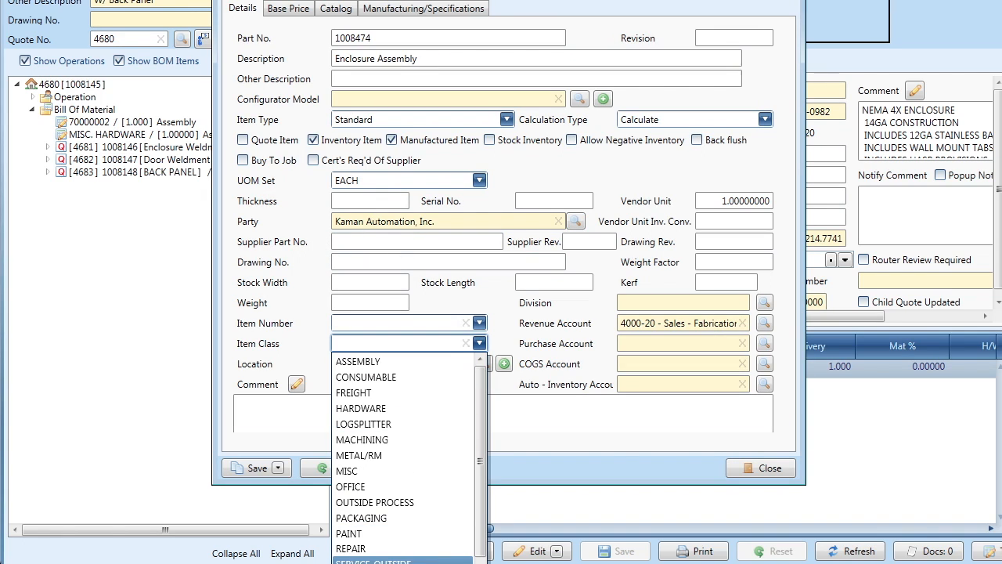
pyautogui.click(383, 563)
pyautogui.click(765, 301)
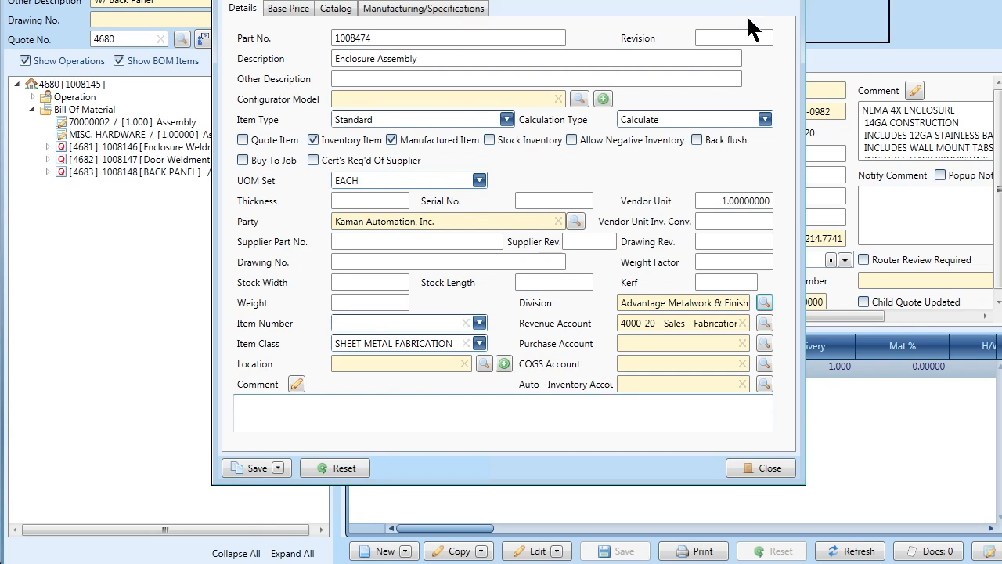
# Set the new item's revision to A and save the item.
pyautogui.click(737, 34)
pyautogui.write('A')
pyautogui.click(253, 470)
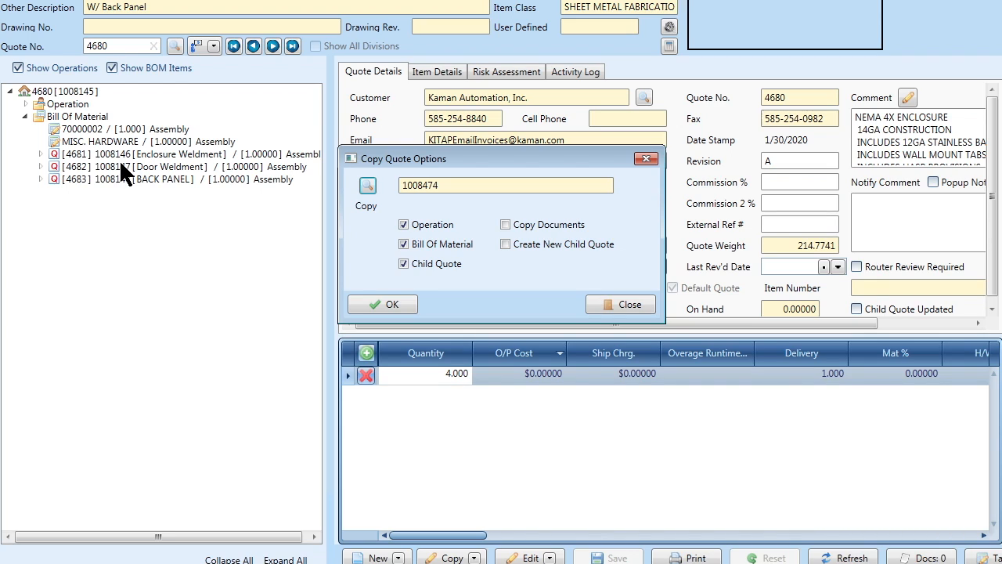
# Copy with new child quotes, assigning new part numbers 1008475, 1008476 and 1008477 to child quotes 4681, 4682 and 4683.
pyautogui.click(505, 244)
pyautogui.click(392, 305)
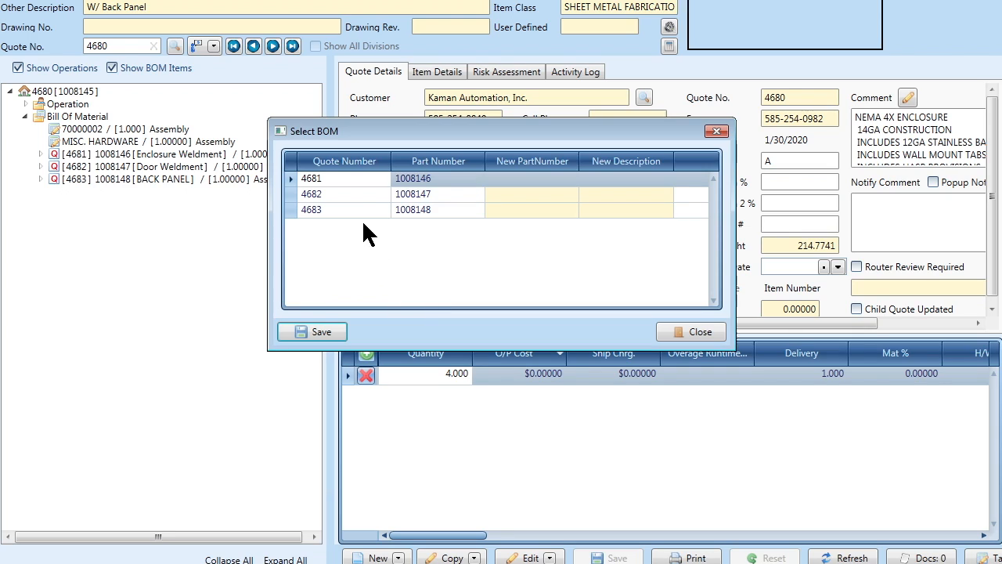
pyautogui.click(530, 180)
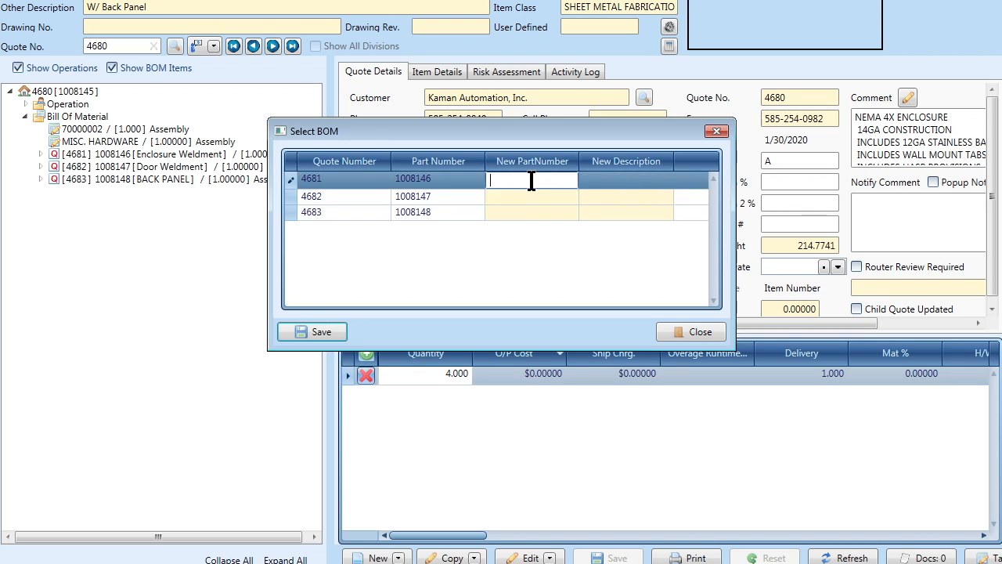
pyautogui.write('1008475')
pyautogui.click(524, 197)
pyautogui.write('1008476')
pyautogui.press('Return')
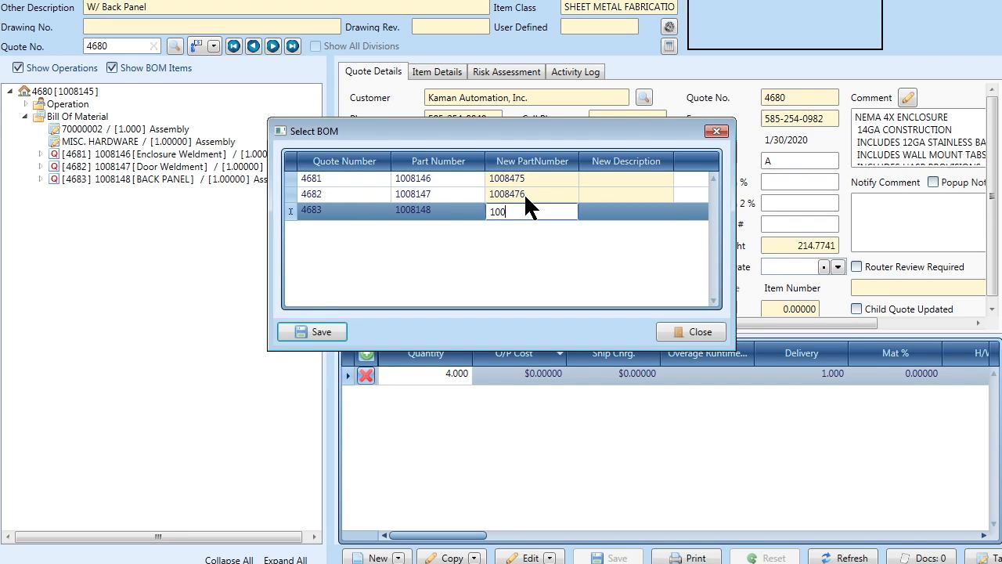
pyautogui.write('1008477')
# Enter the new descriptions Weldment, Door and Back Panel for the three child quotes and save the copy.
pyautogui.click(609, 178)
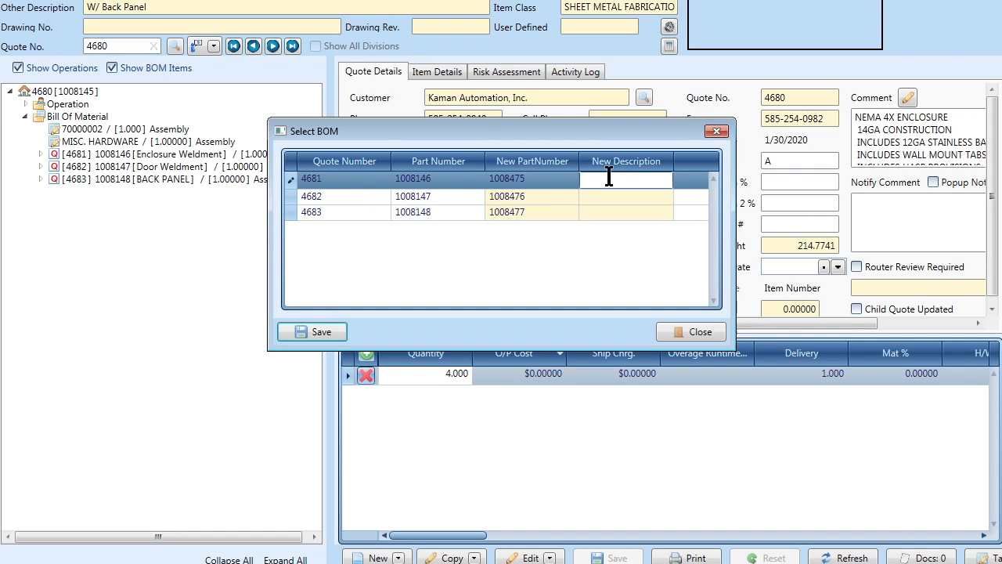
pyautogui.write('Weldment')
pyautogui.press('Tab')
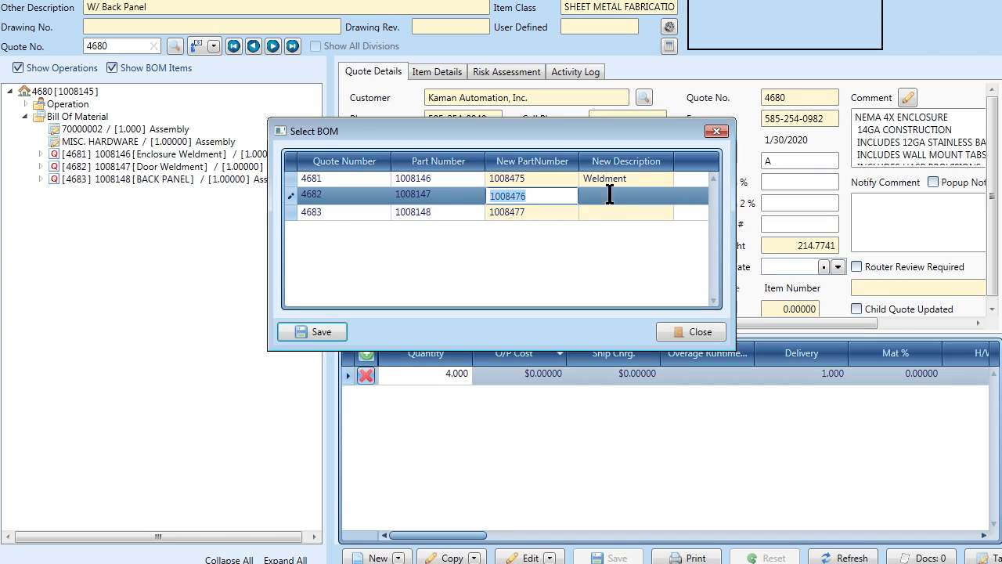
pyautogui.click(609, 195)
pyautogui.write('Door')
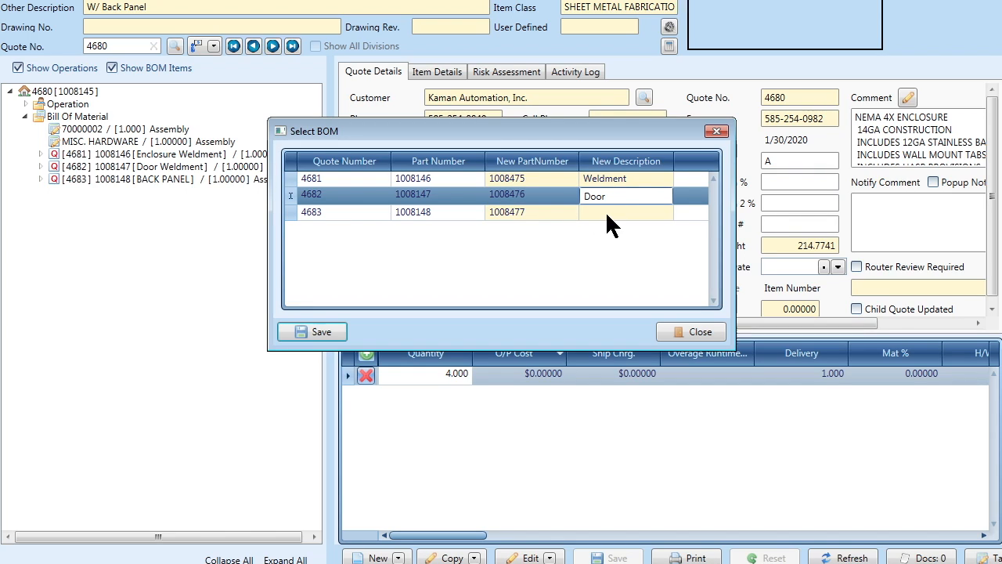
pyautogui.click(607, 212)
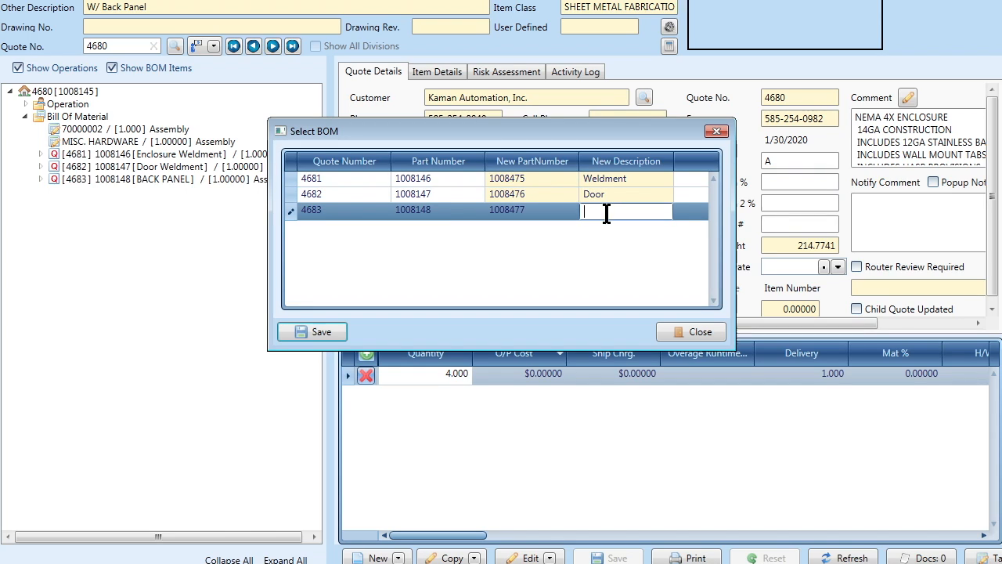
pyautogui.write('Back Panel')
pyautogui.press('Return')
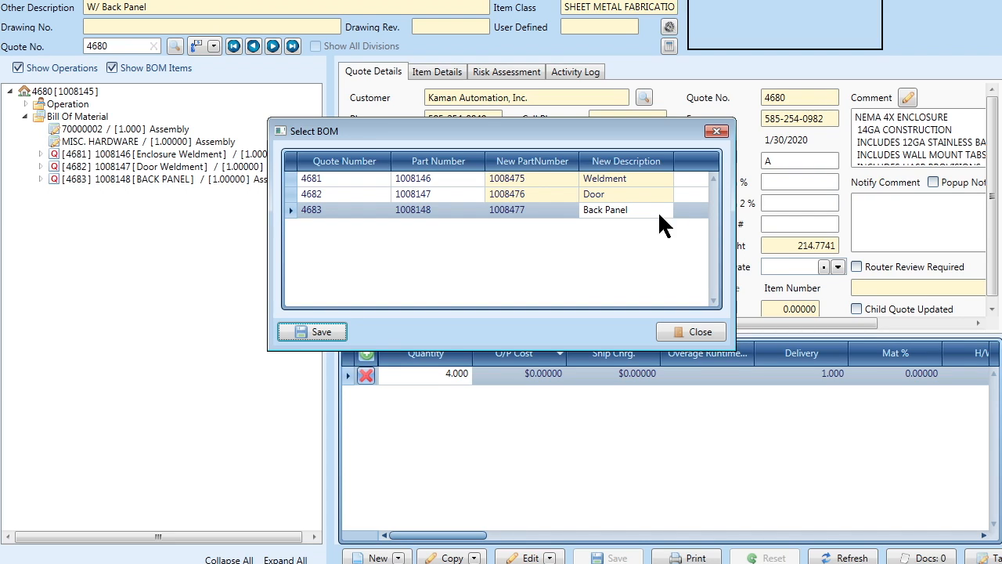
pyautogui.click(319, 332)
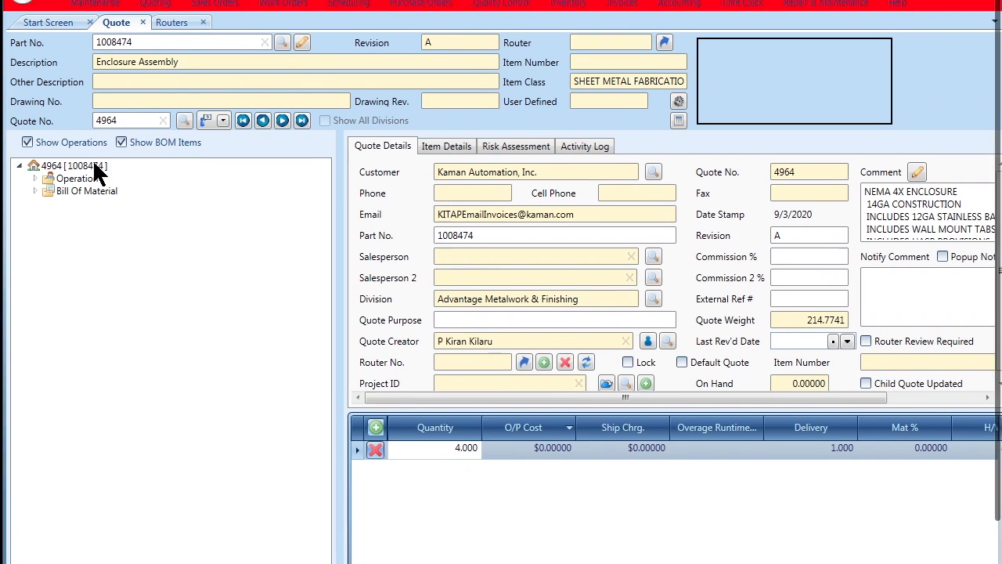
# Examine the new quote's bill of material, including the Weldment's materials and its Saw item 6573A13.
pyautogui.doubleClick(77, 116)
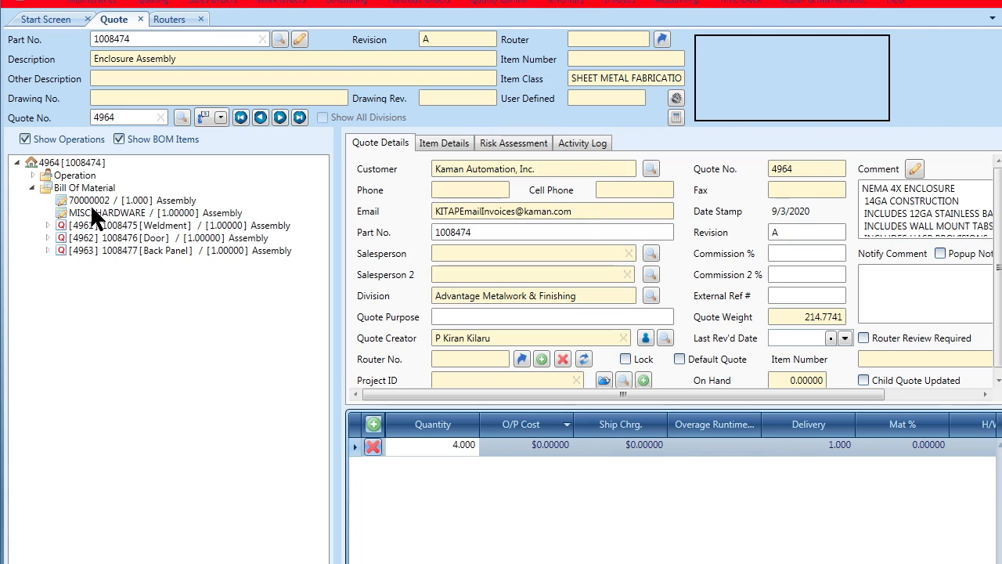
pyautogui.click(47, 225)
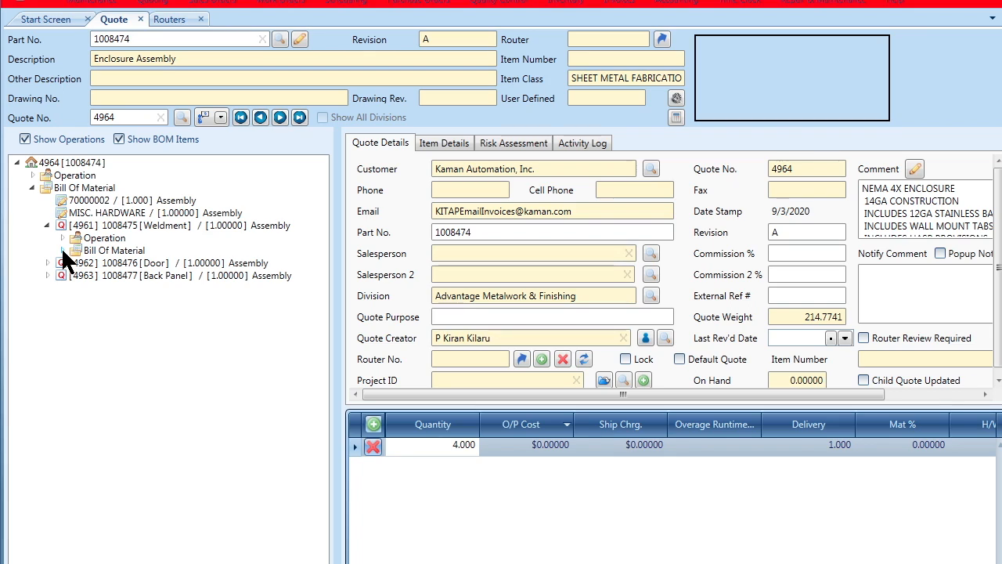
pyautogui.click(62, 251)
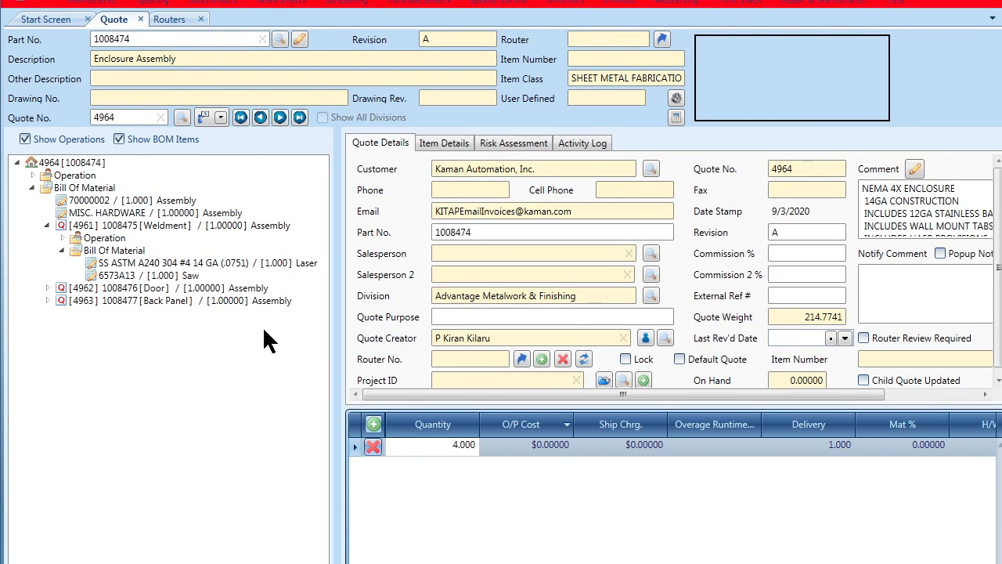
pyautogui.click(116, 275)
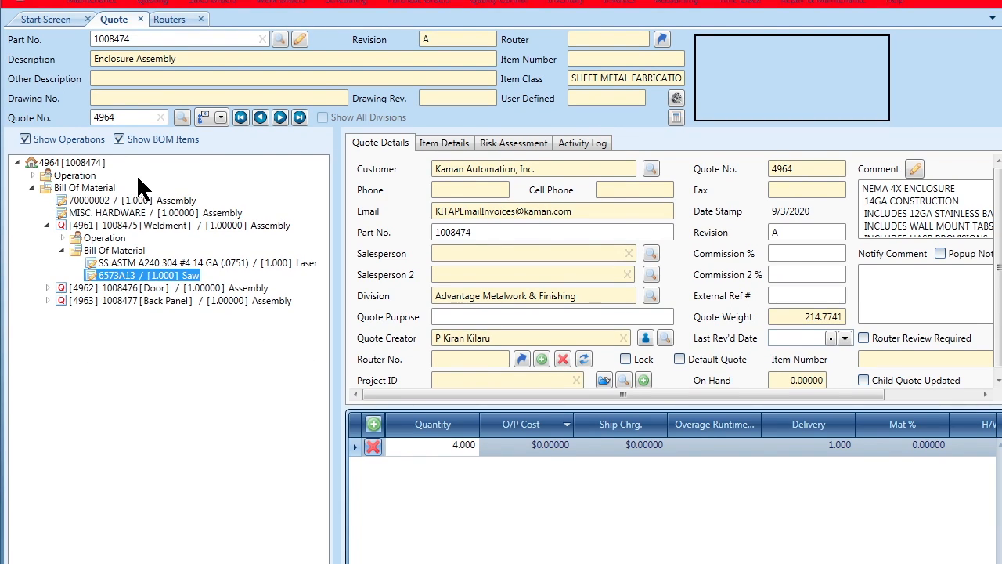